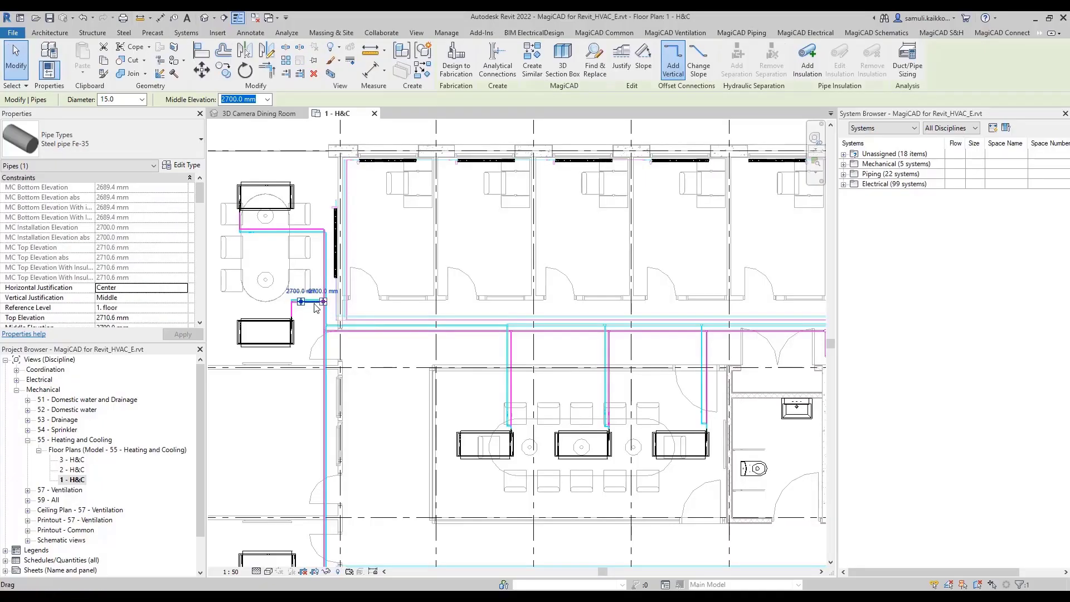
Step: Inspect the long horizontal pipe and a segment further right, then clear the selection
click(400, 332)
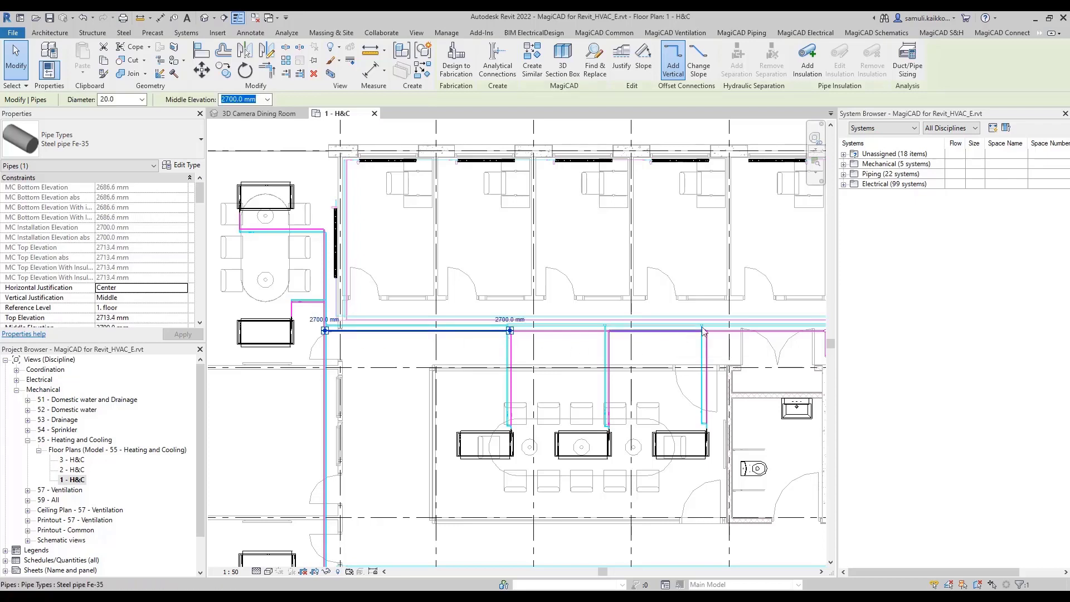
click(742, 331)
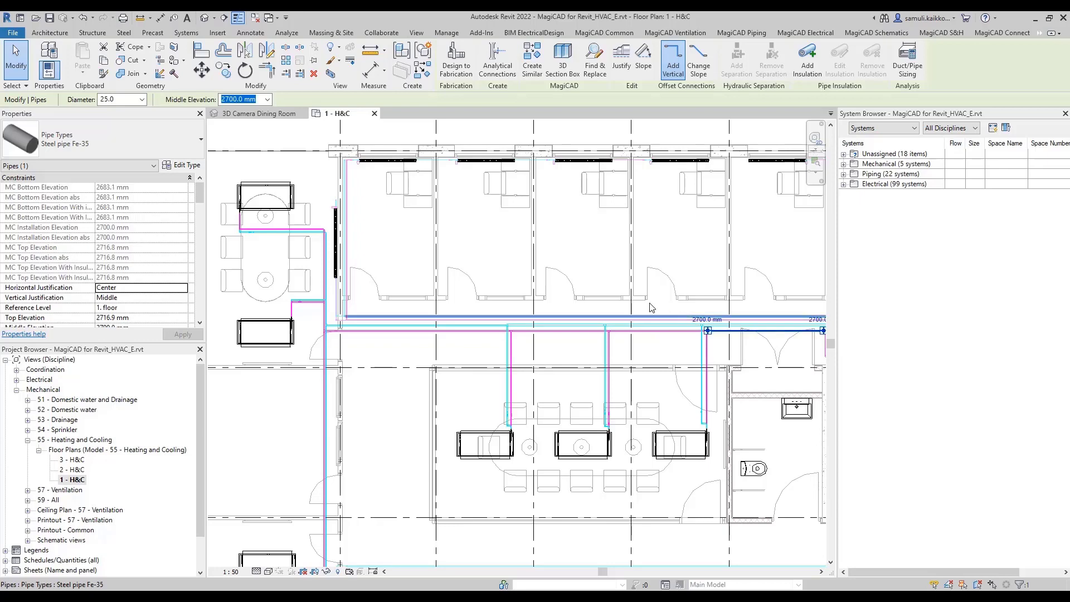
key(Escape)
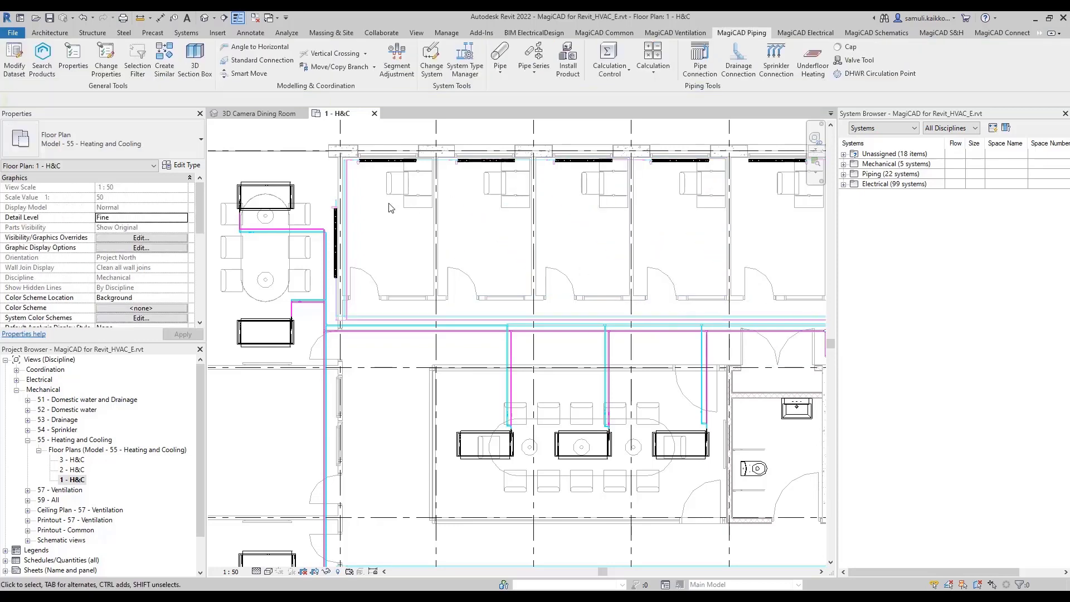
Step: In Change Property, set Discipline to Piping and Property to Pipe series
click(106, 61)
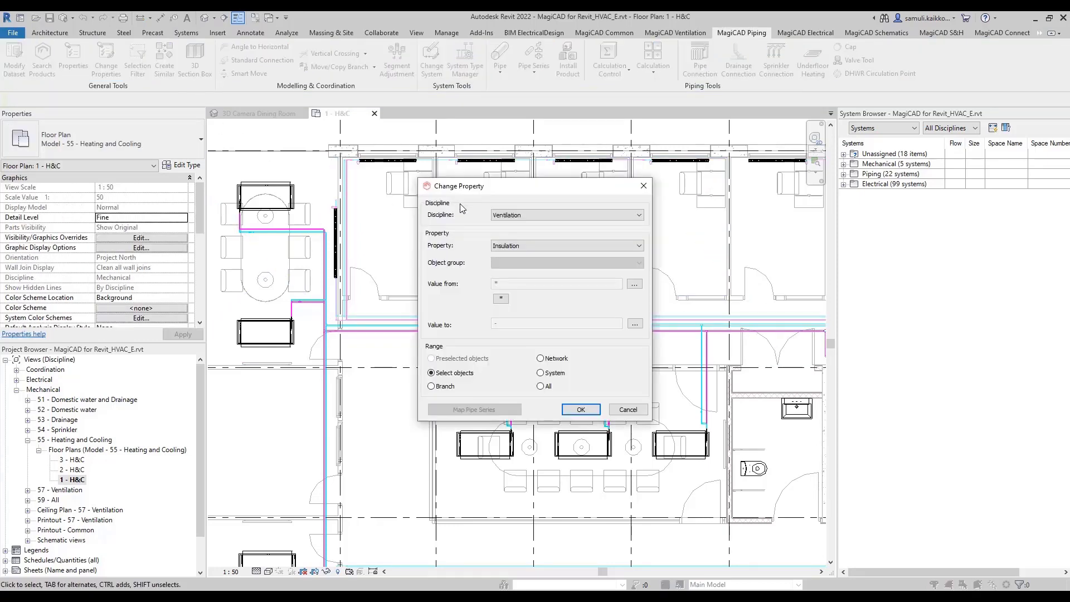
click(520, 216)
click(522, 233)
click(525, 246)
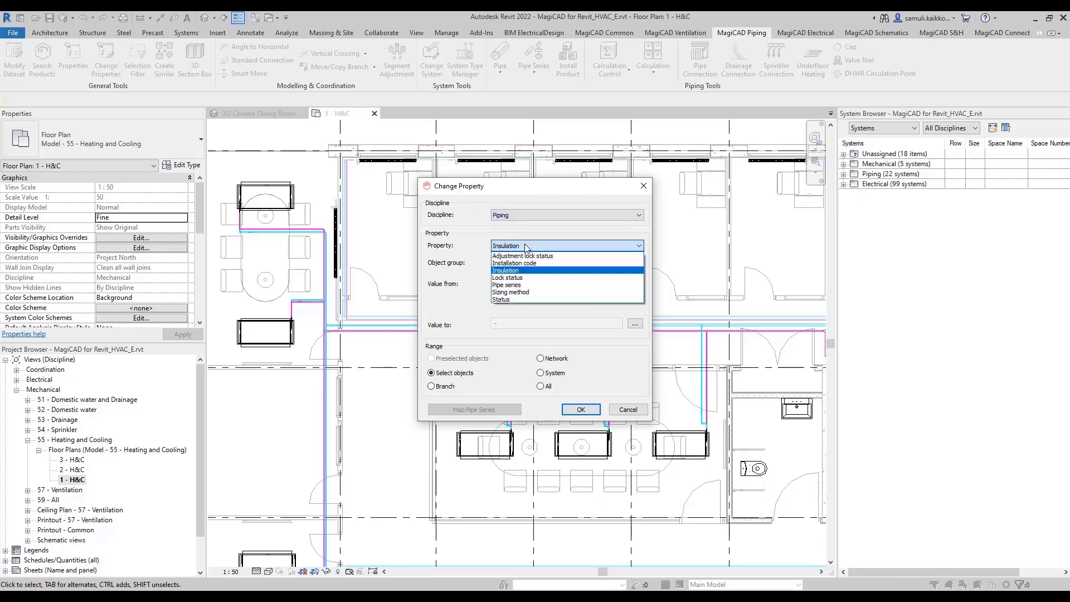
click(518, 284)
Step: Set the value to change from Steel pipe Fe-35 to Copper pipe
click(633, 285)
click(592, 300)
click(577, 323)
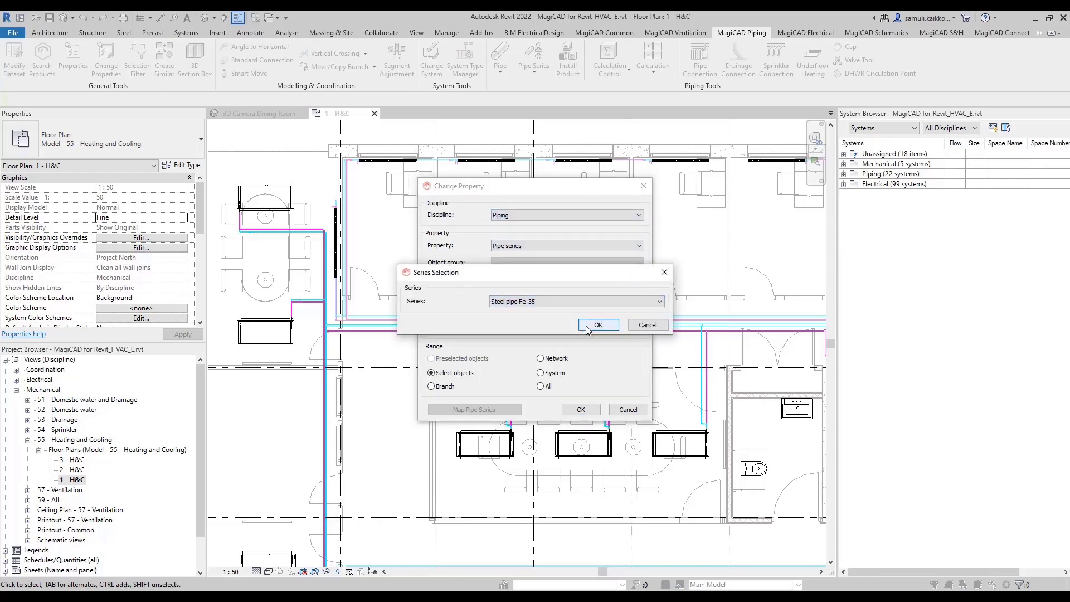
click(596, 324)
click(632, 325)
click(613, 301)
click(574, 310)
click(597, 325)
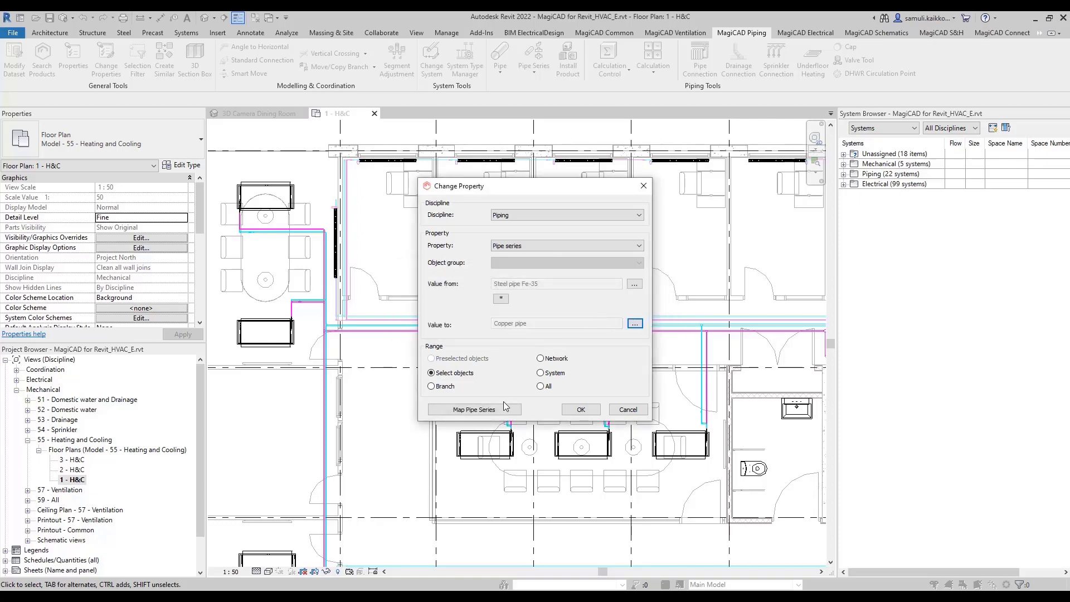
Step: Review the Steel pipe Fe-35 to Copper pipe size links in Map Pipe Series and accept them
click(503, 404)
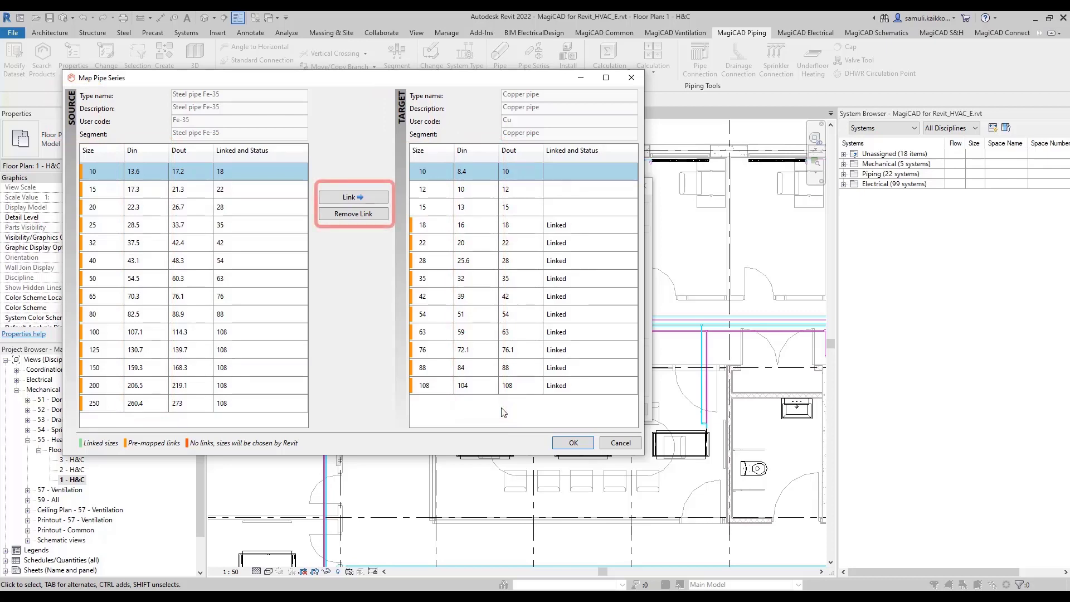
click(572, 443)
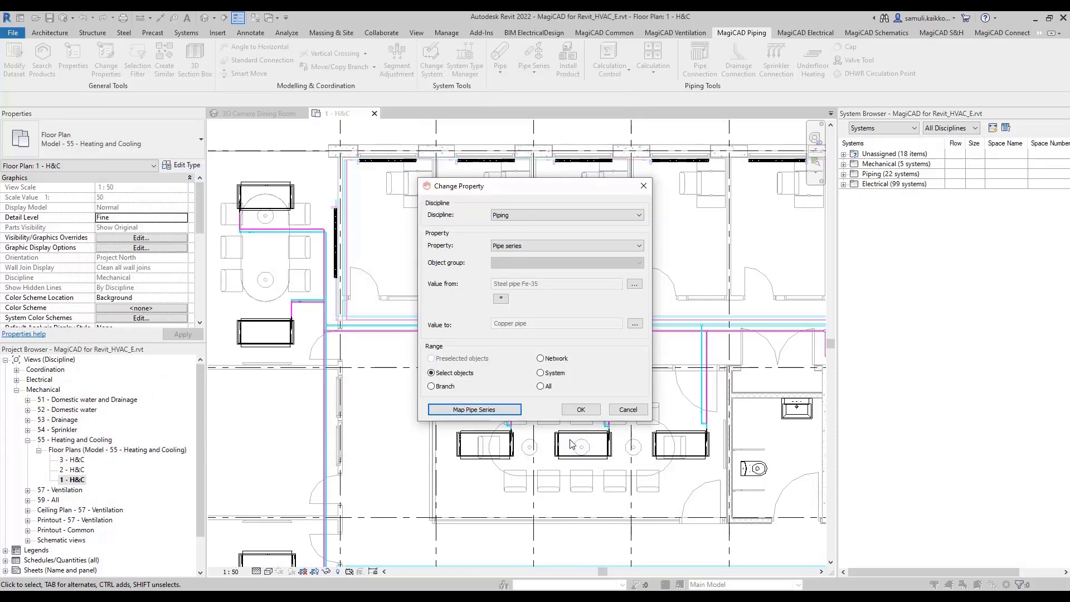
Step: Window-select the floor plan's heating pipes, convert them, and verify two pipes now show Copper pipe
click(574, 410)
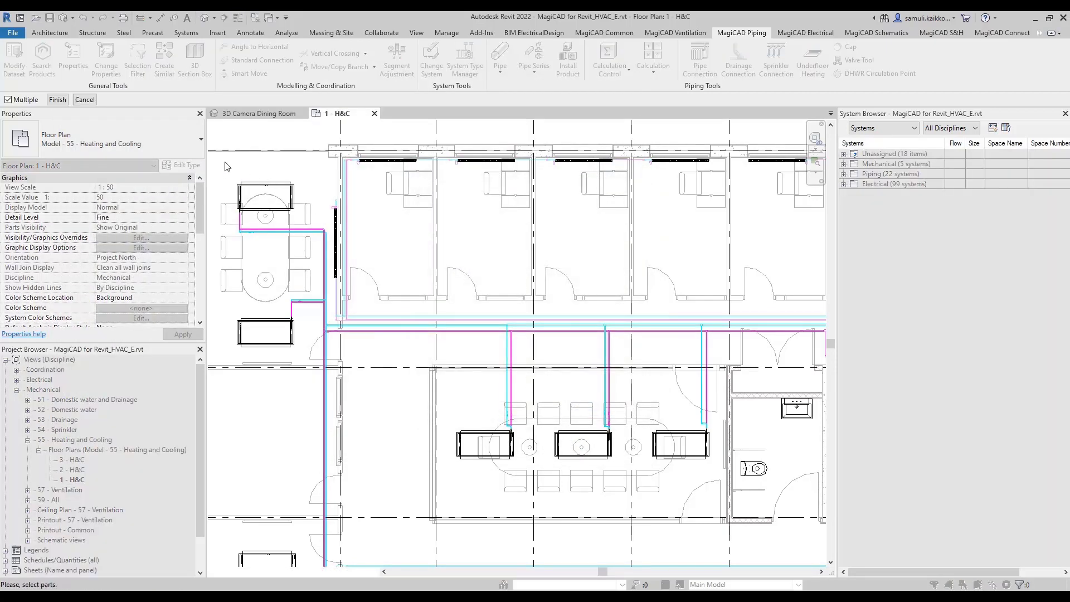
drag(222, 161, 828, 490)
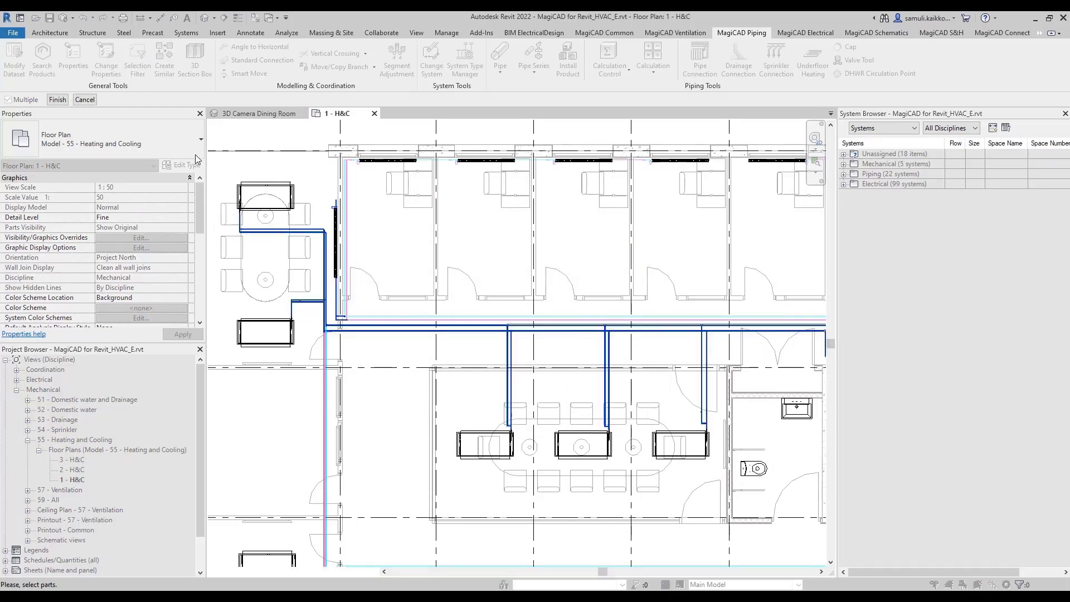
click(57, 99)
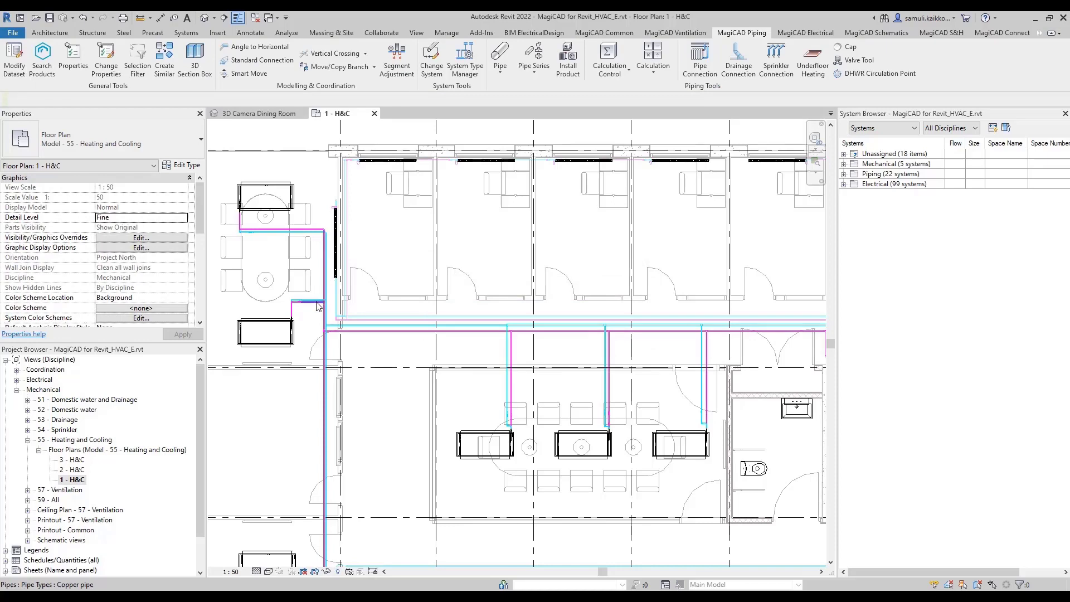
click(316, 304)
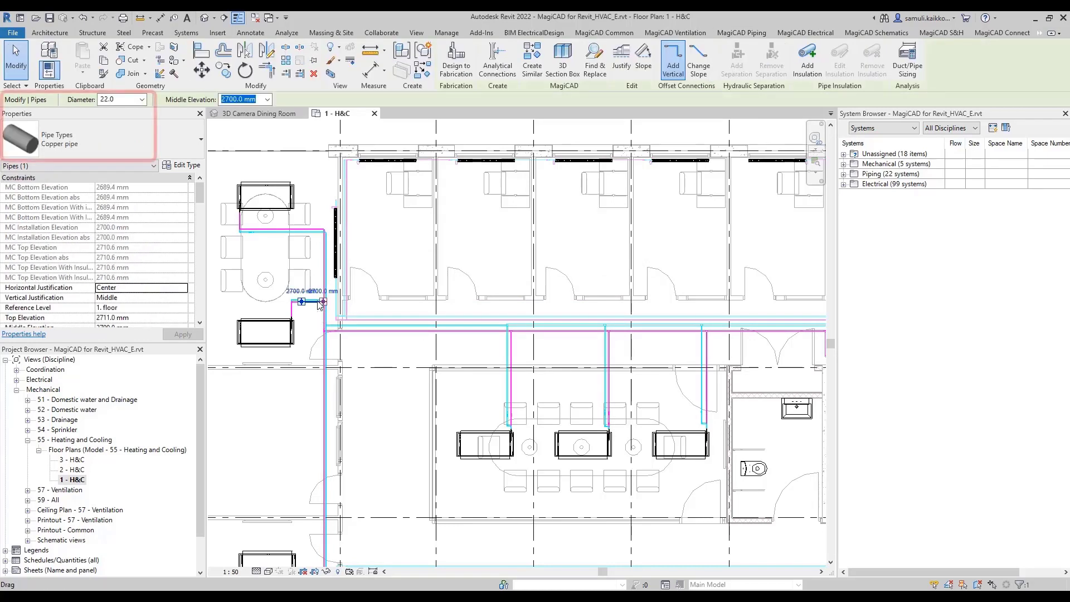
click(392, 331)
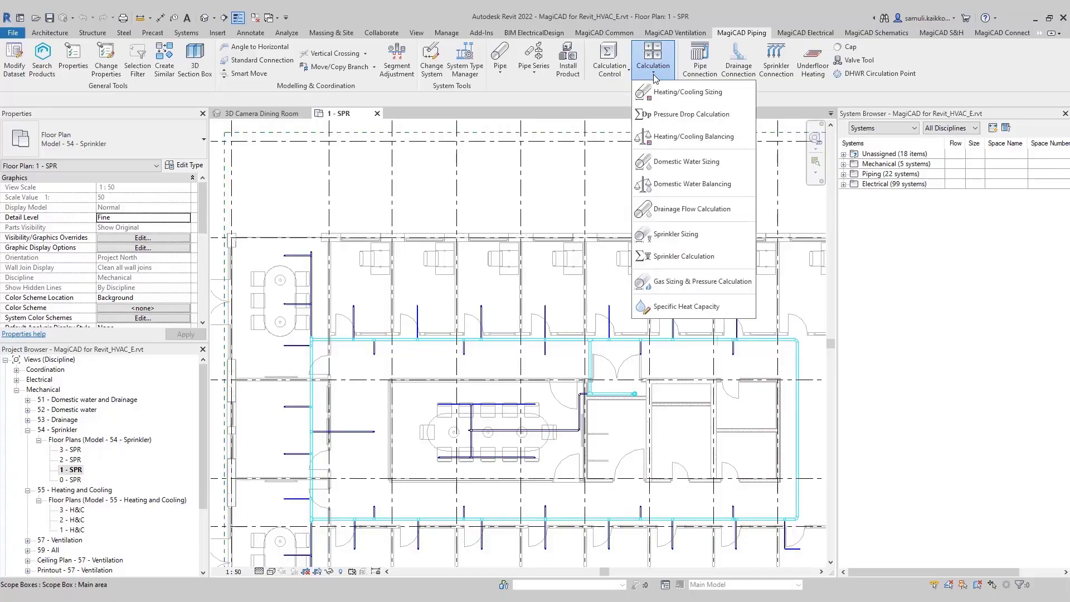
Step: Run Sprinkler Calculation on the picked sprinkler pipe network with the default options
click(664, 255)
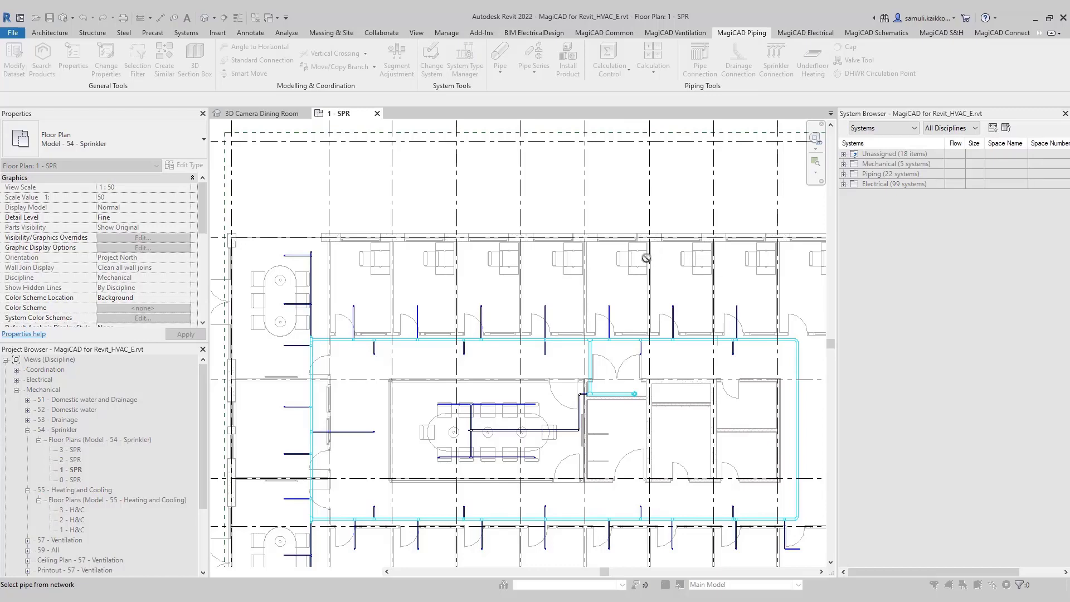
click(534, 339)
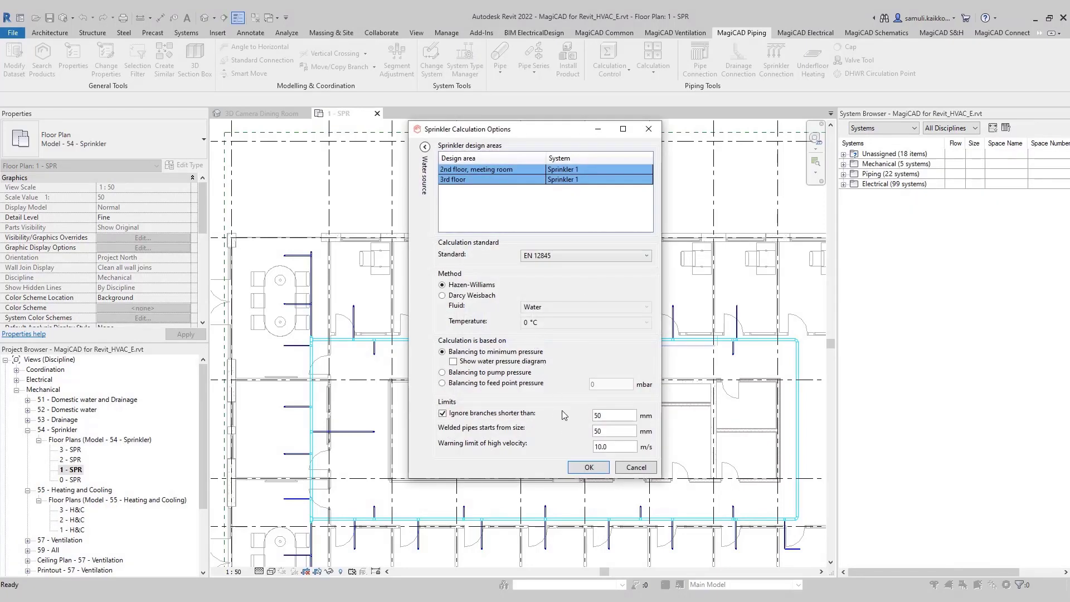
click(586, 467)
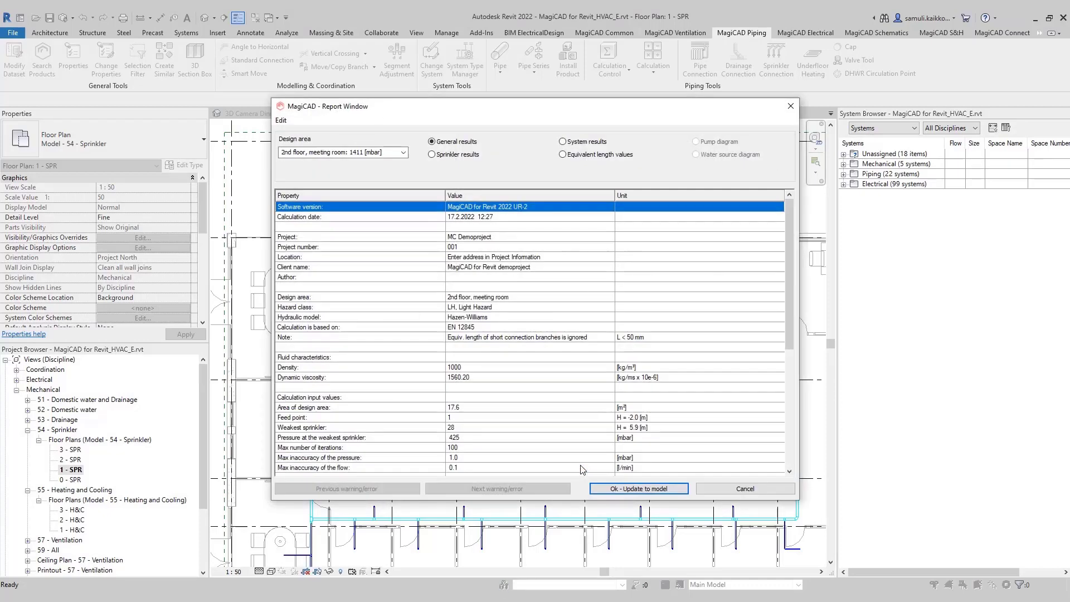
Step: In the per-pipe system results, set the 2nd-floor 4–22 pipe to size 100 and recalculate
click(581, 143)
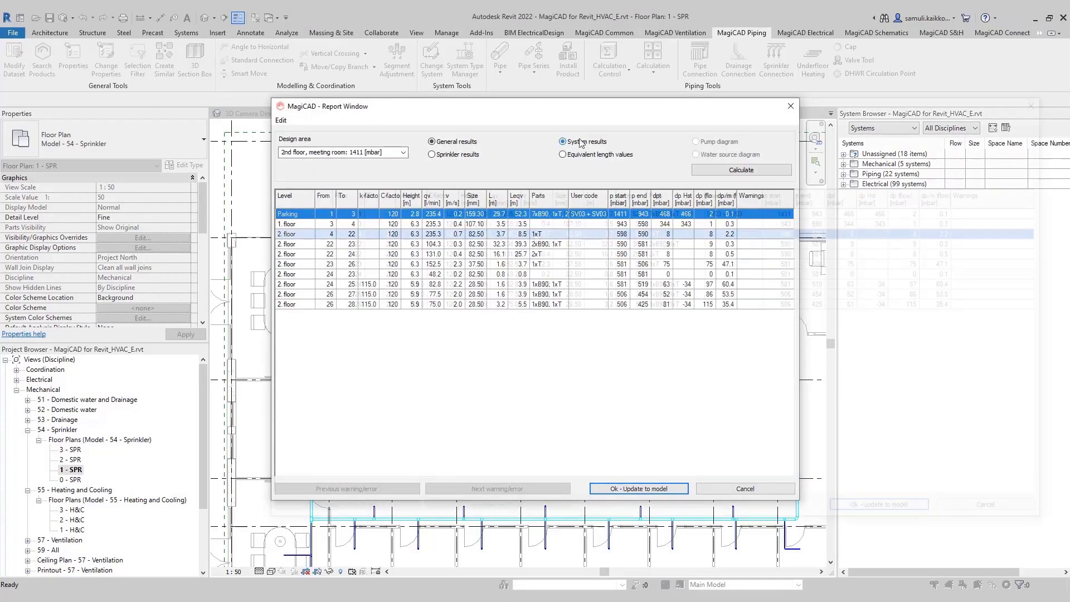
click(538, 234)
right_click(537, 234)
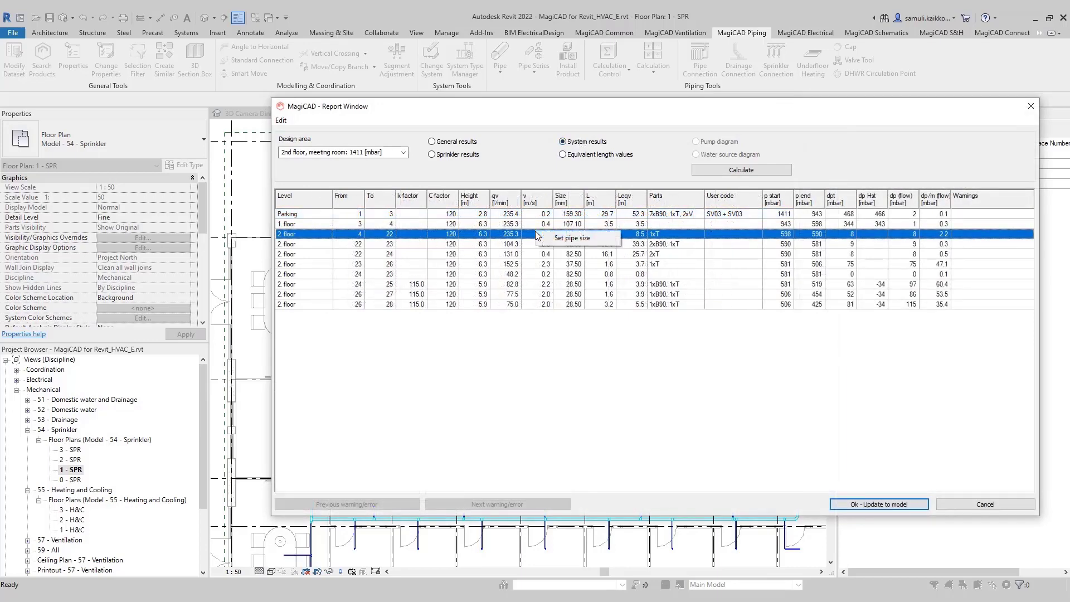
click(571, 238)
click(527, 249)
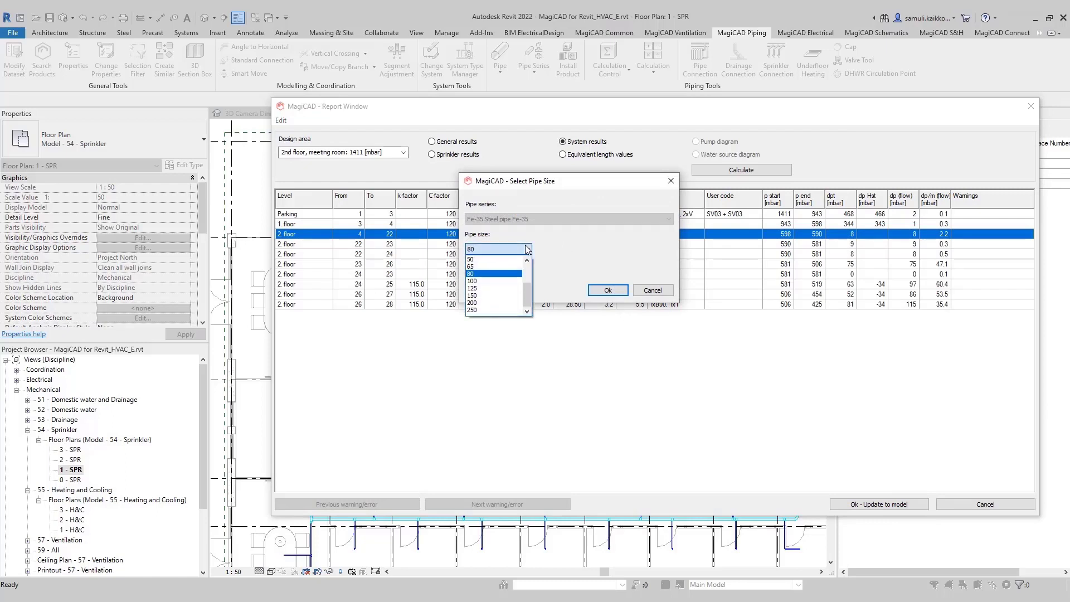
click(516, 280)
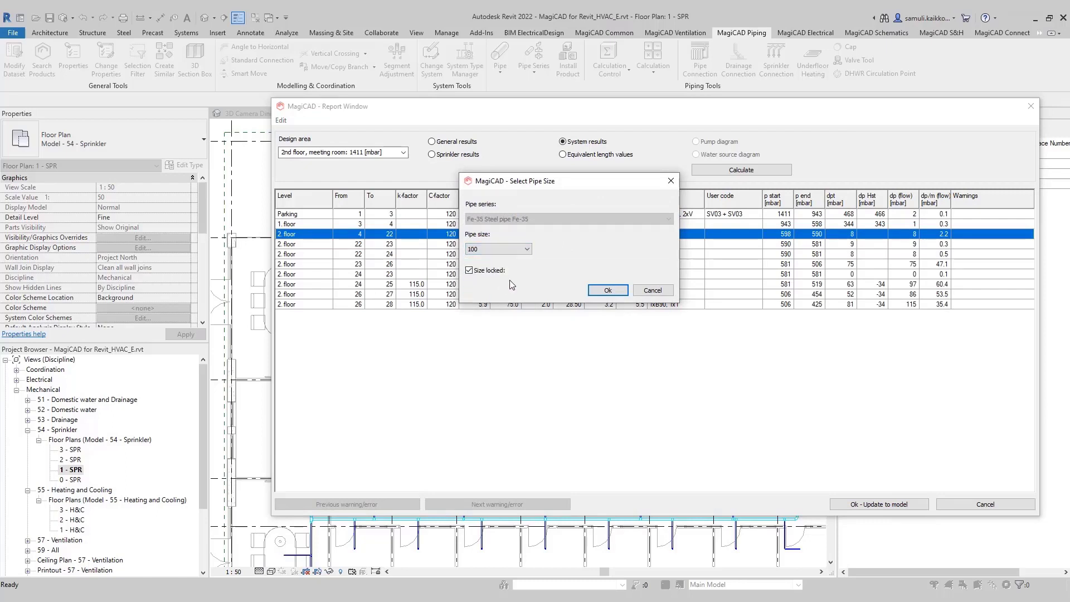
click(594, 290)
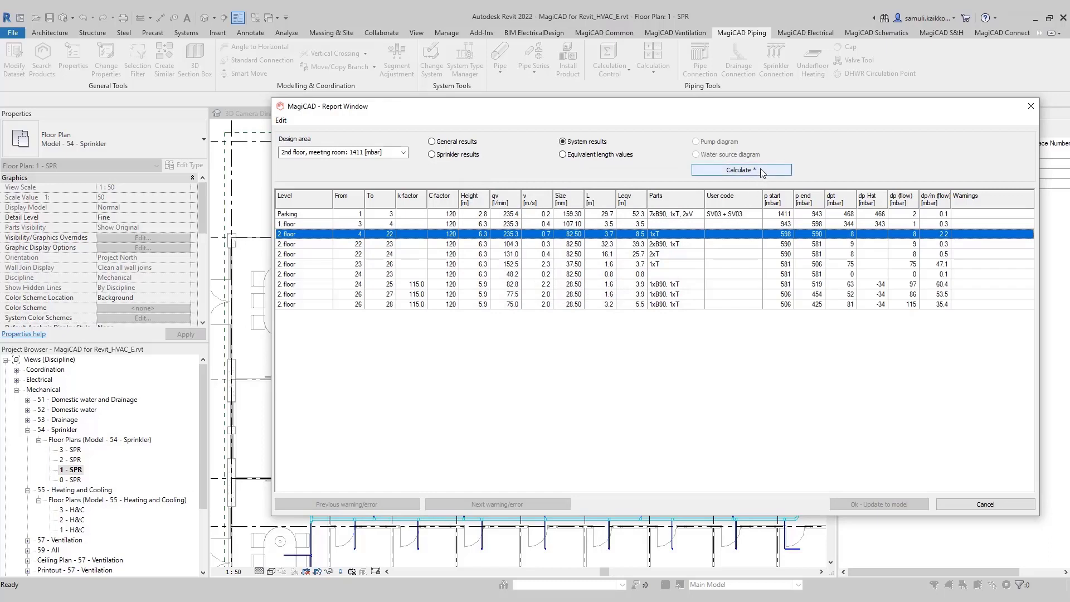
click(741, 169)
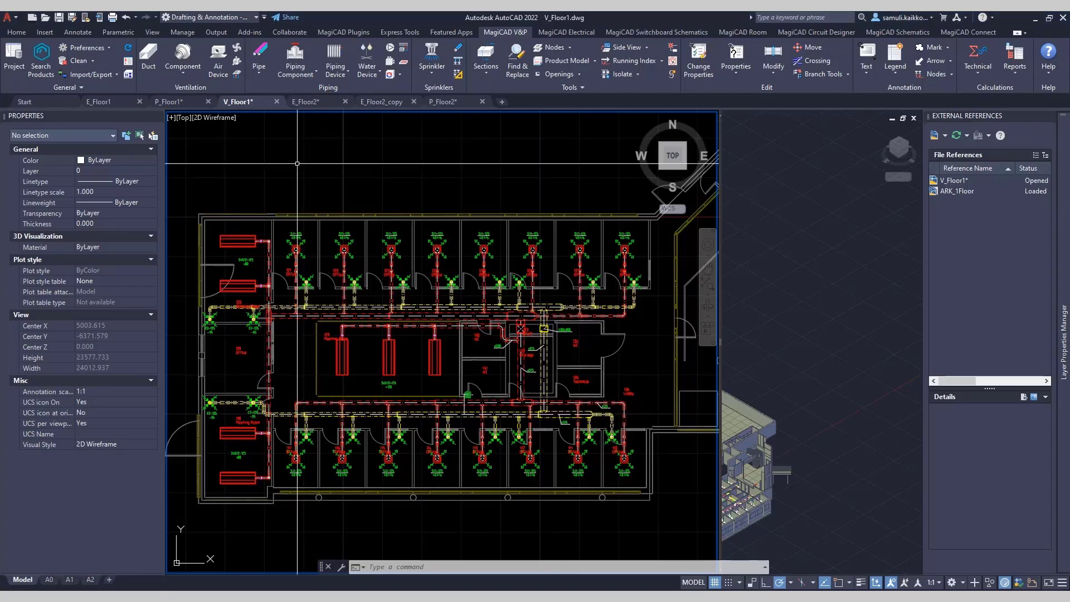
Step: Start placing an Air Device from the MagiCAD V&P ribbon to bring up Select Product
click(219, 70)
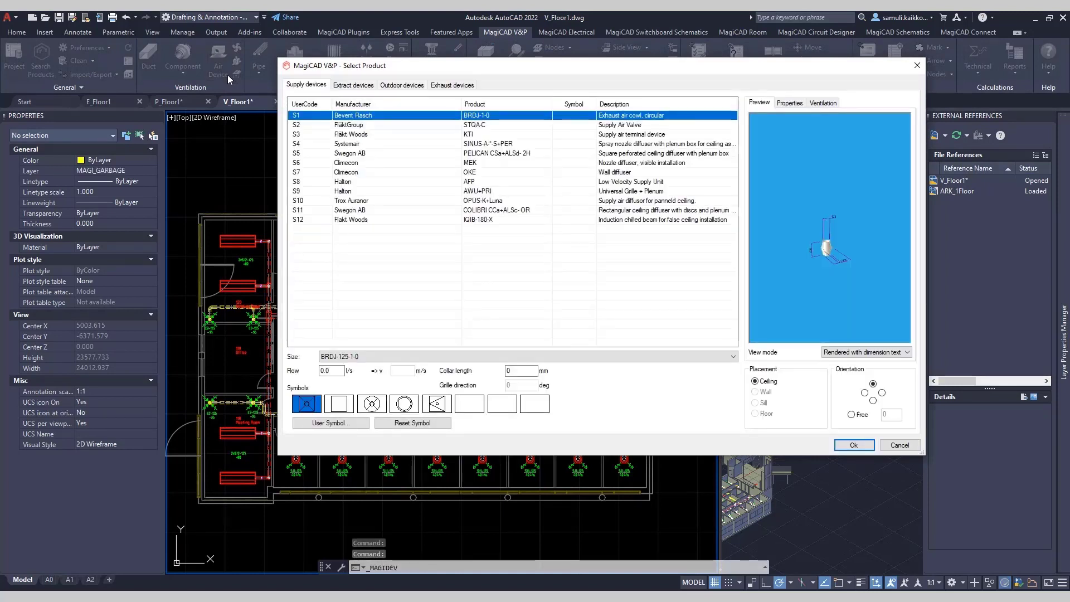
Step: Compare pressure-drop charts of the FlaktGroup STQA-C, Flakt Woods KTI and Systemair SINUS-A diffusers
click(823, 103)
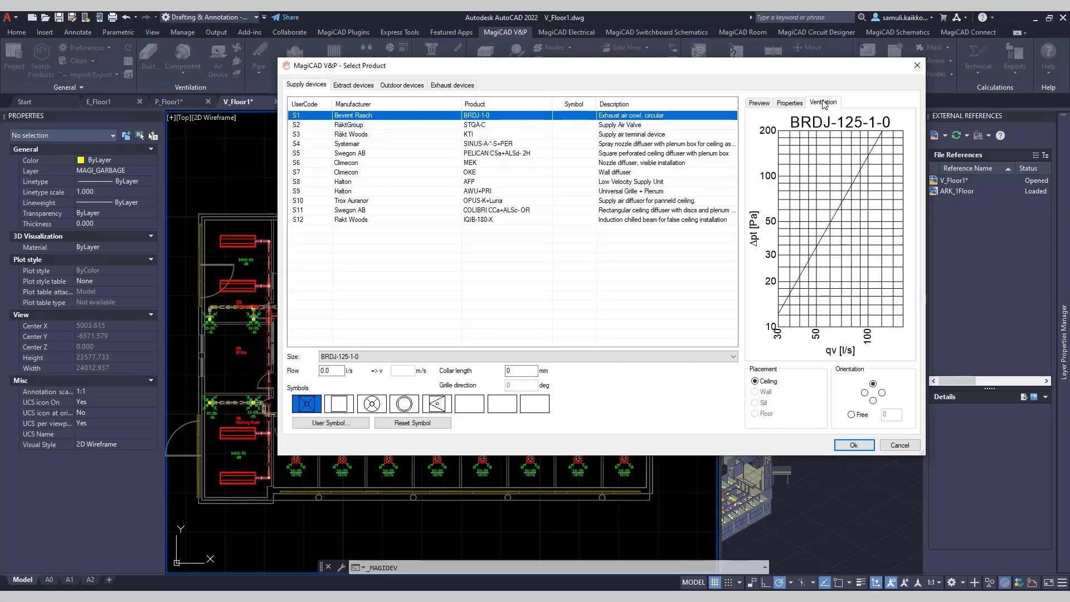
click(686, 128)
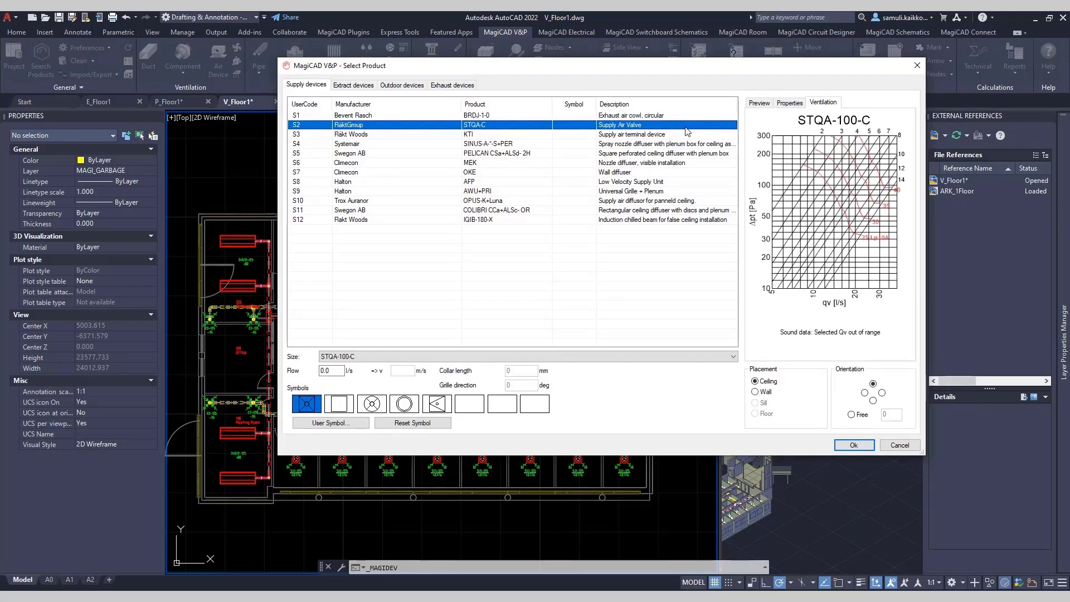
click(685, 136)
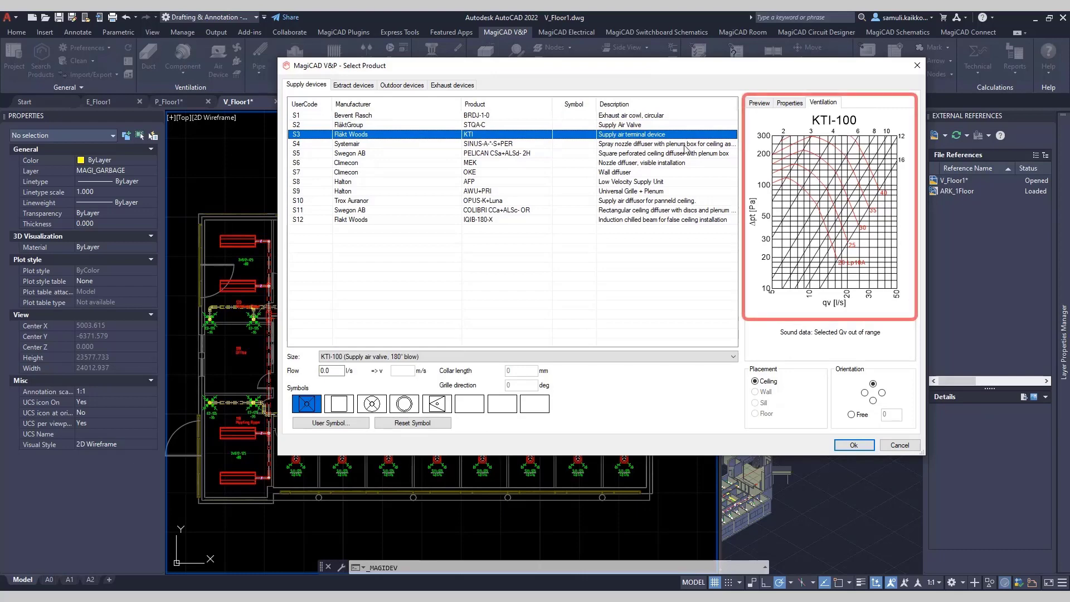
click(684, 146)
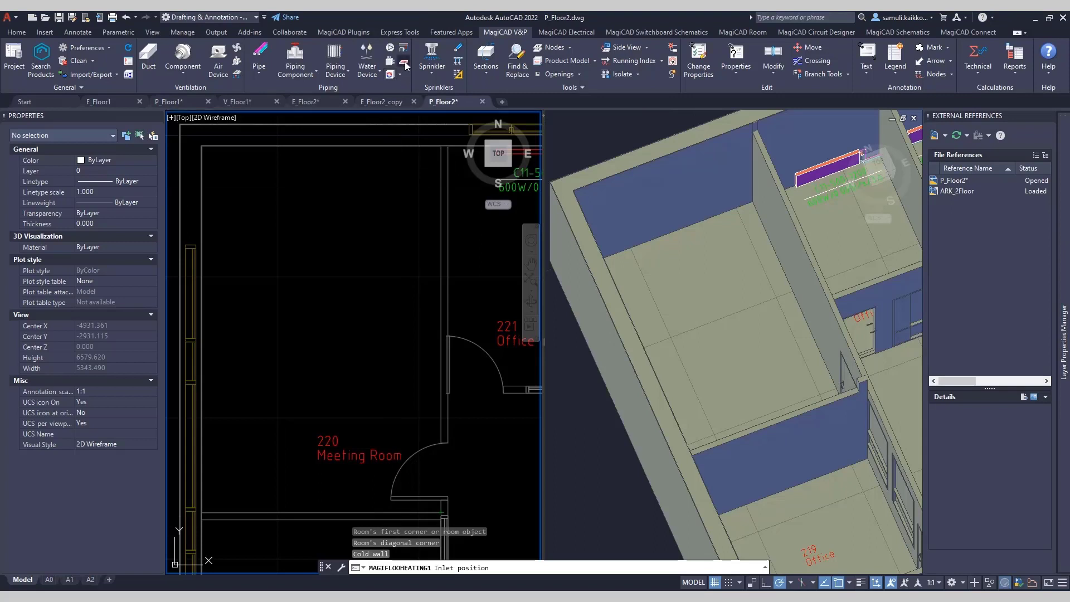
Step: Define Meeting Room 220 by its diagonal corners, the left wall as cold wall, and a lower-right inlet
click(405, 64)
click(202, 146)
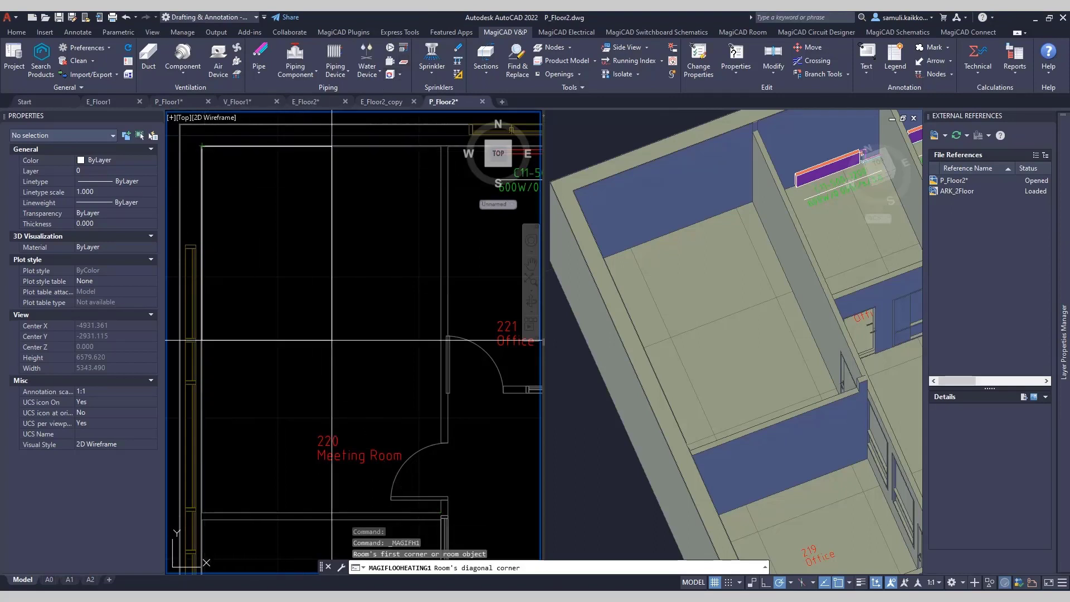
click(441, 512)
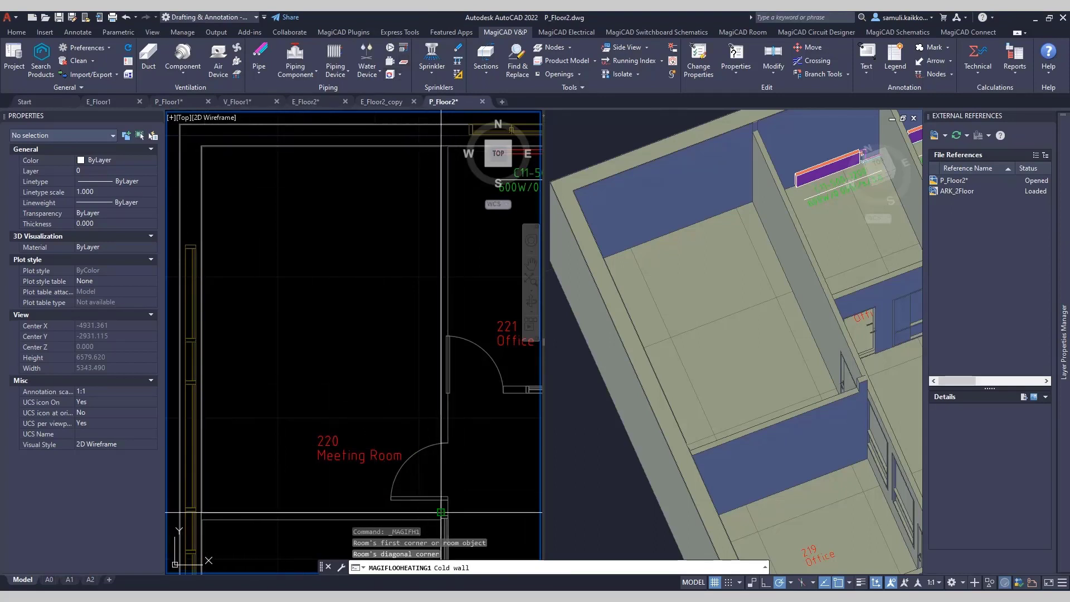
click(190, 313)
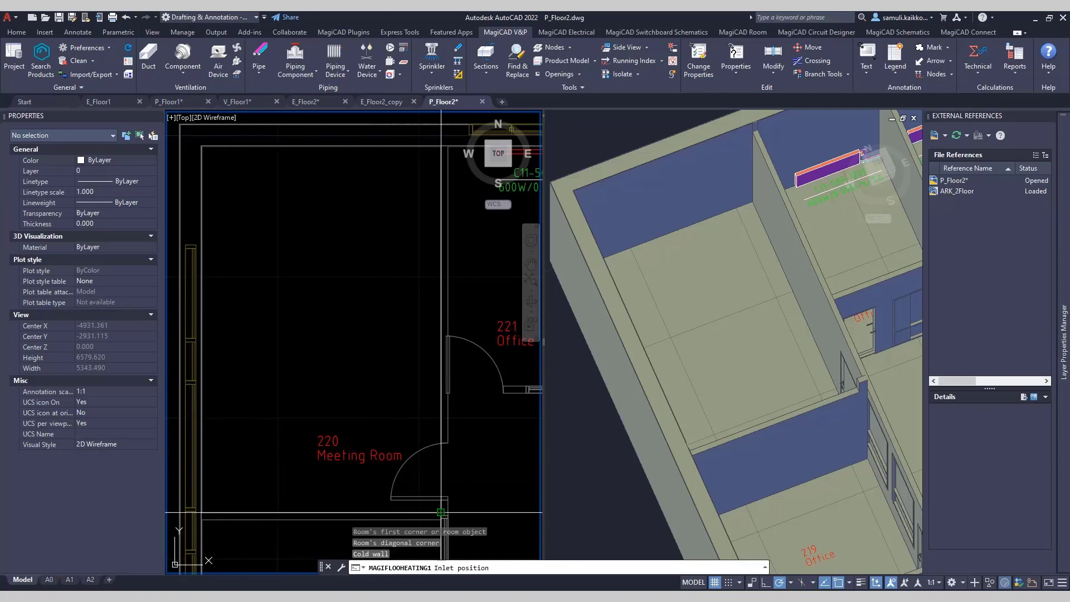
click(441, 512)
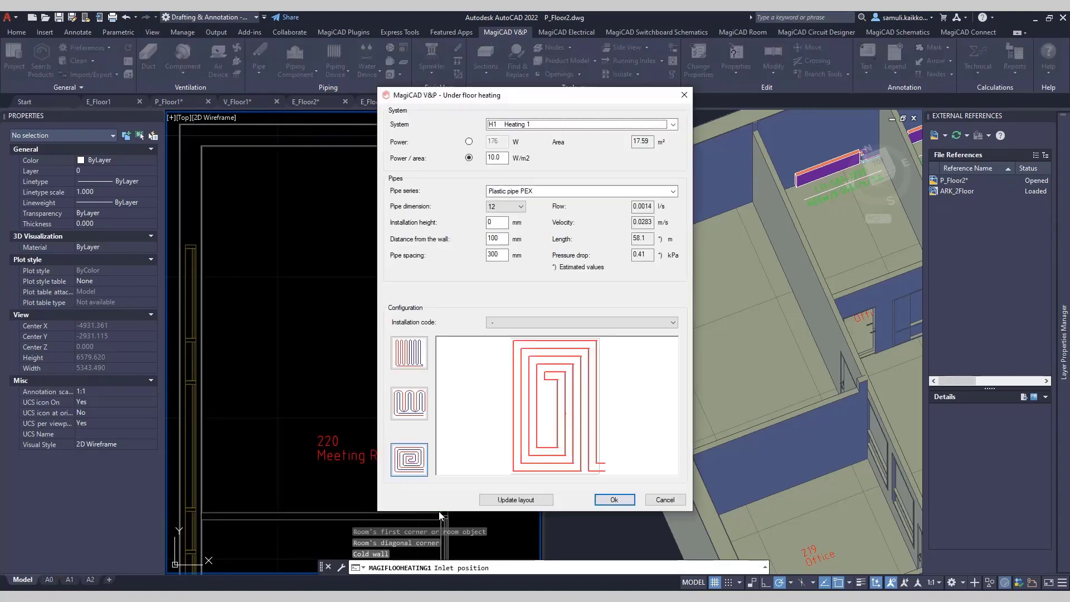
Step: Set system FloorHeating 1, Floor heating pipe series and 250 mm spacing, then update the layout
click(529, 125)
click(527, 163)
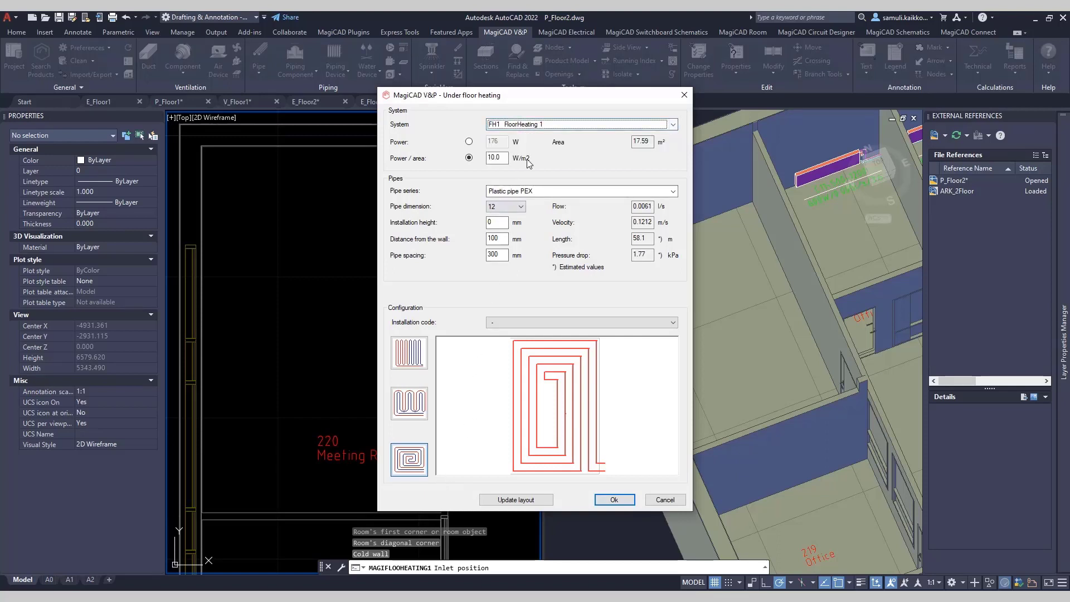
click(527, 191)
scroll(526, 228, down, 2)
click(526, 251)
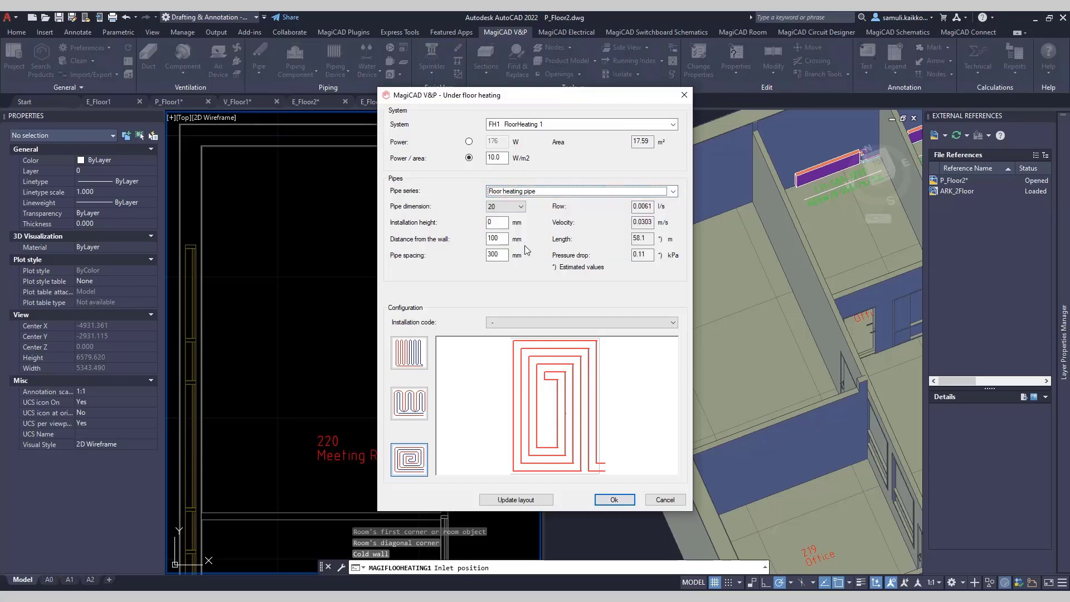
drag(505, 255, 483, 261)
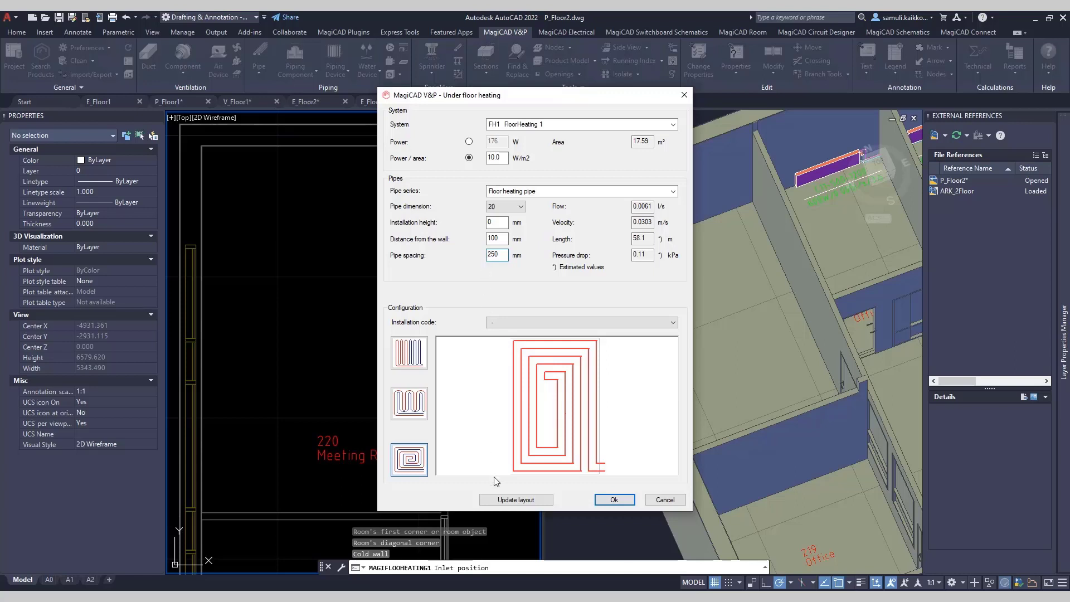
click(500, 499)
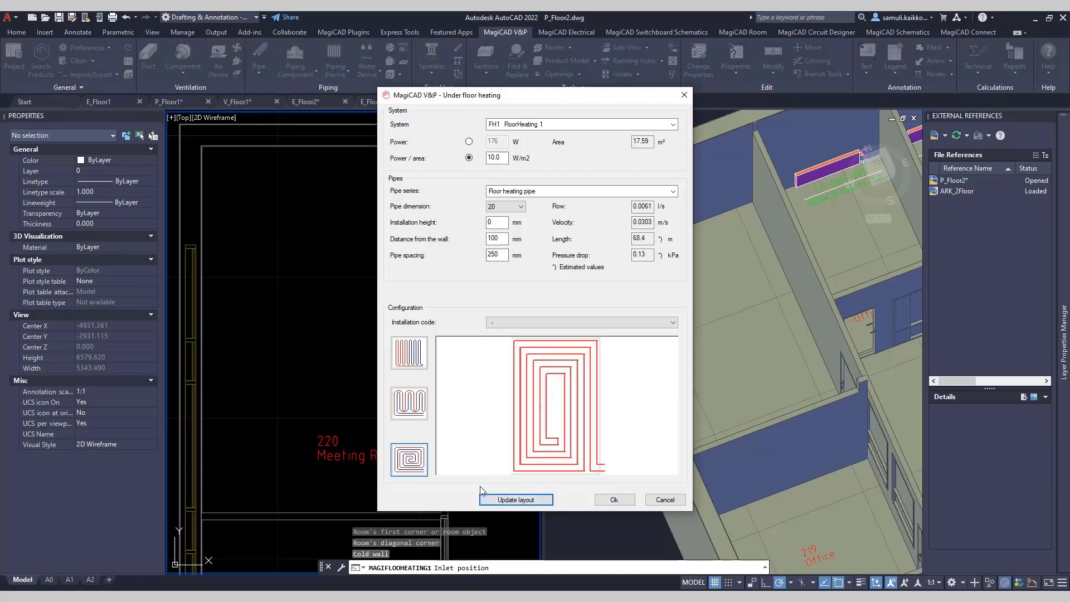
Step: Switch to the serpentine layout at 40 W/m² and draw the heating pipes
click(414, 402)
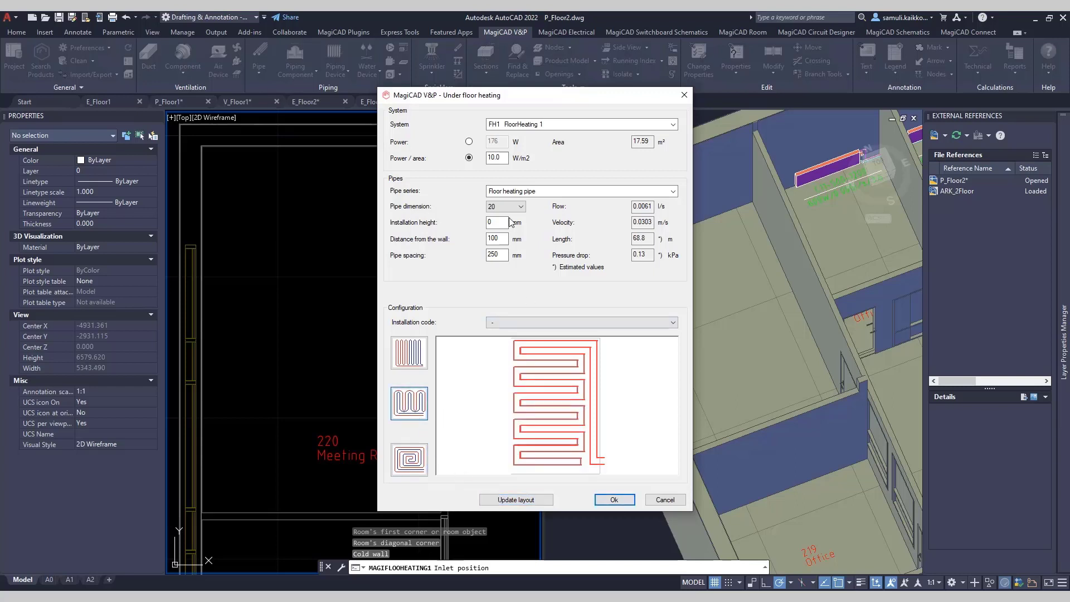
double_click(490, 159)
text(40)
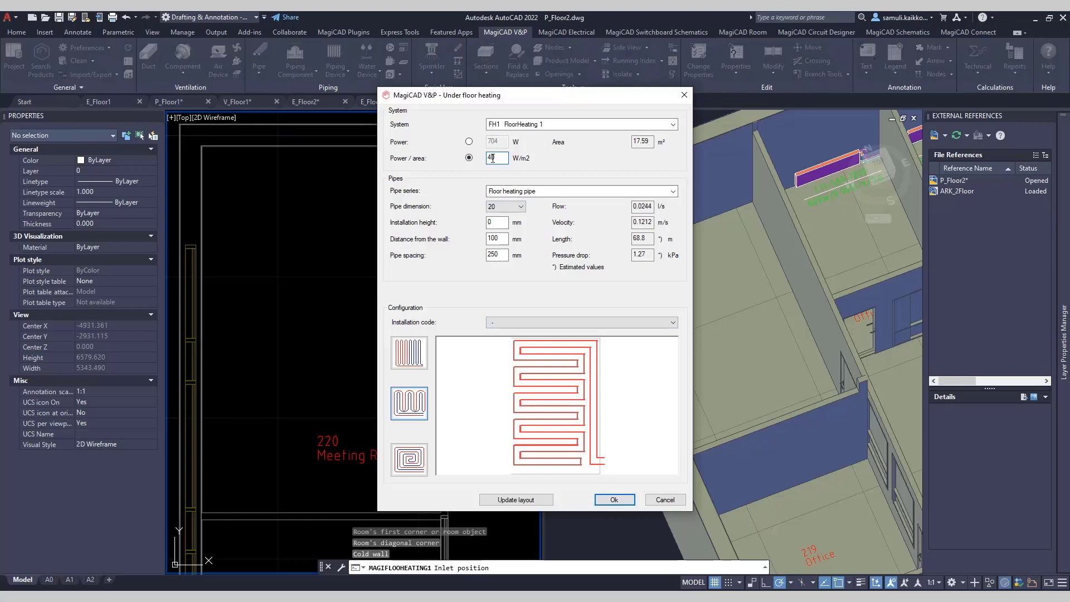
click(614, 500)
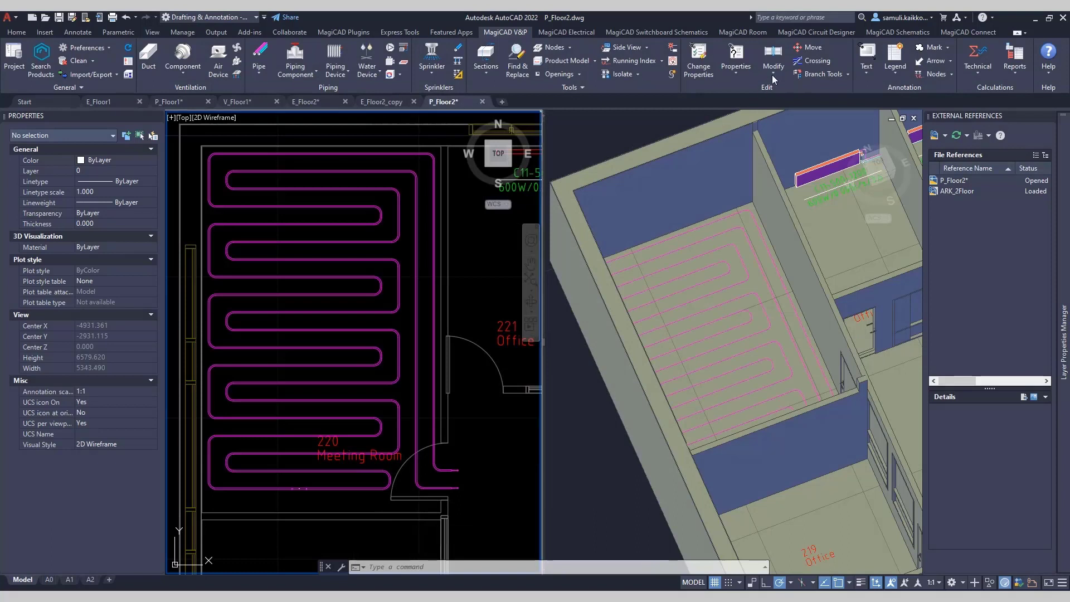
Step: Move the serpentine's bottom pipe section to a new spot near the lower wall
click(806, 49)
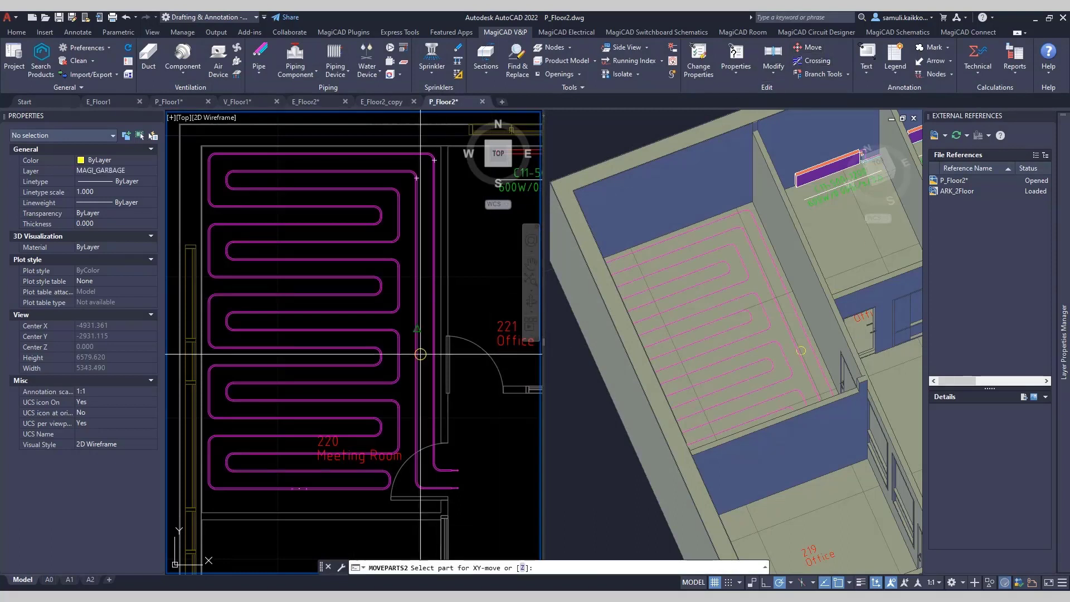
click(263, 488)
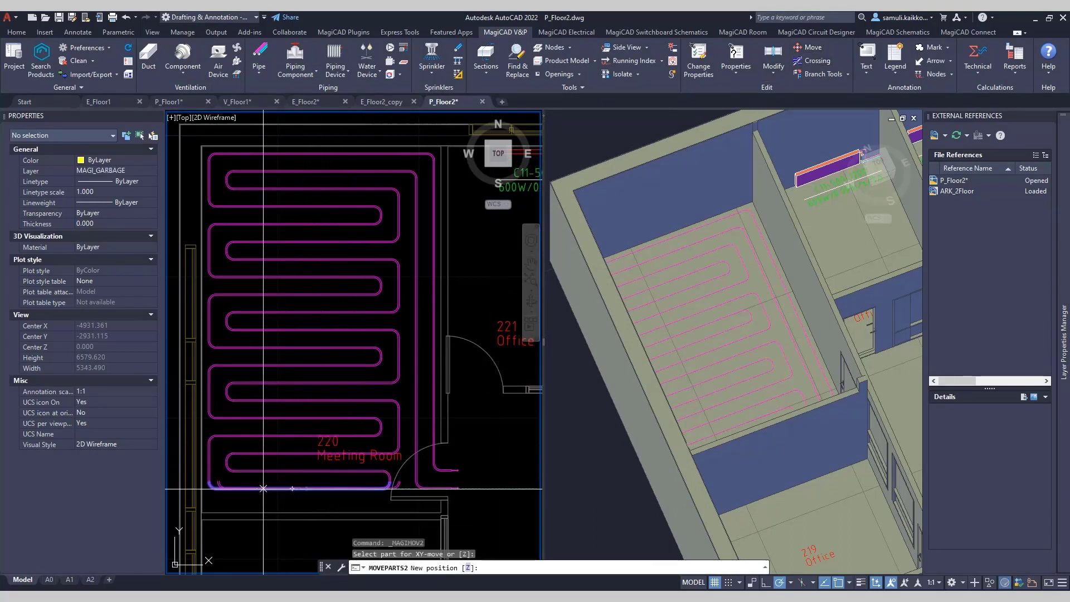
scroll(254, 512, up, 3)
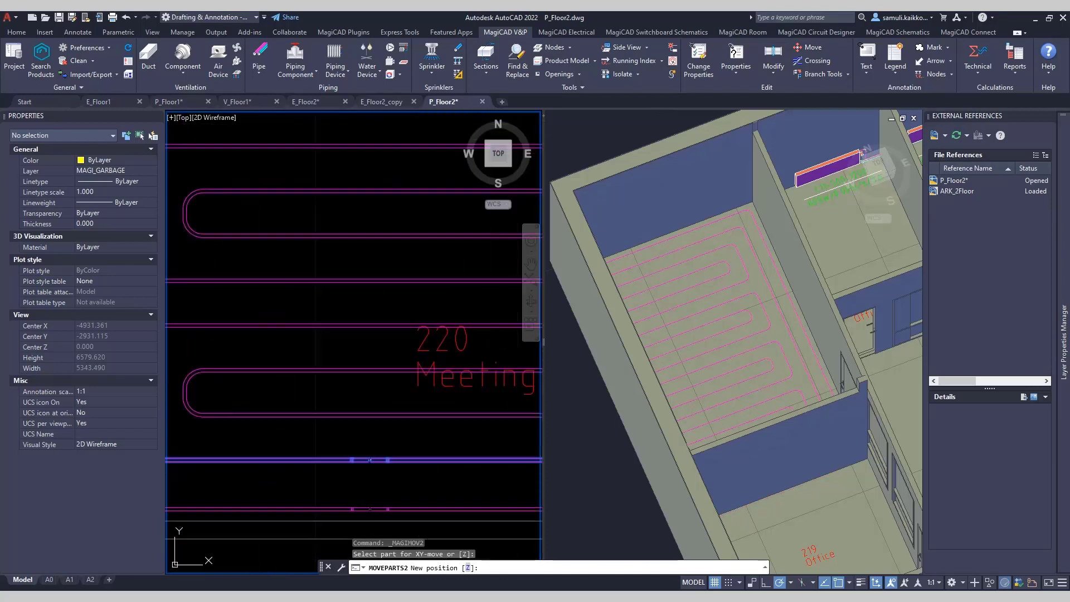
scroll(255, 500, down, 3)
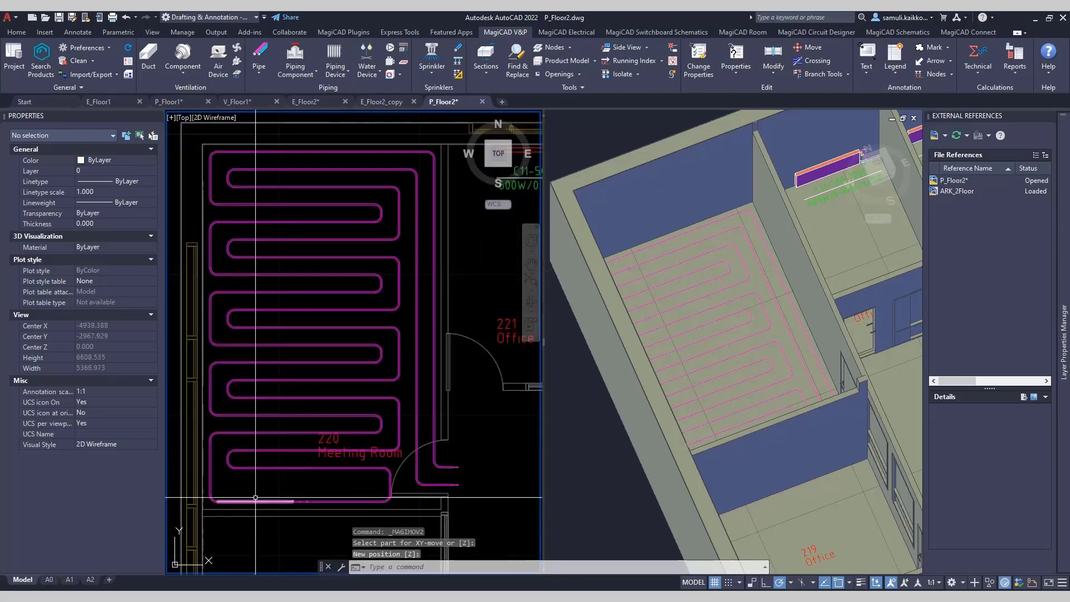